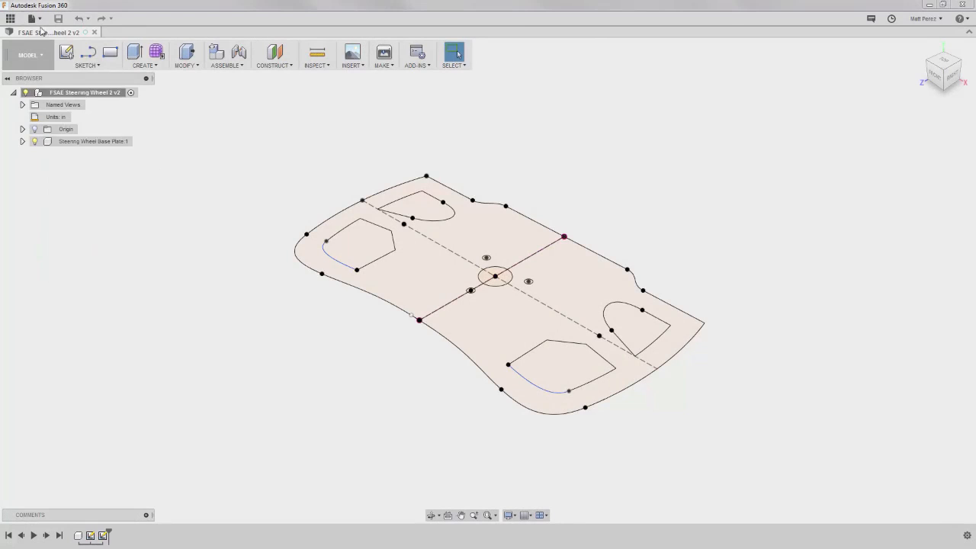
Step: Open the file FSAE Steering Wheel 3 from the lesson's dataset folder
left_click(52, 45)
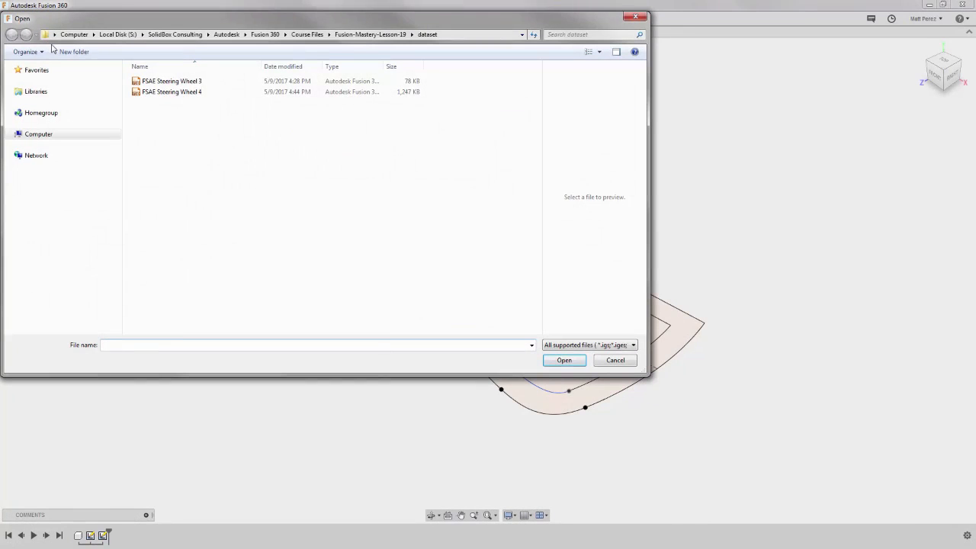
left_click(170, 81)
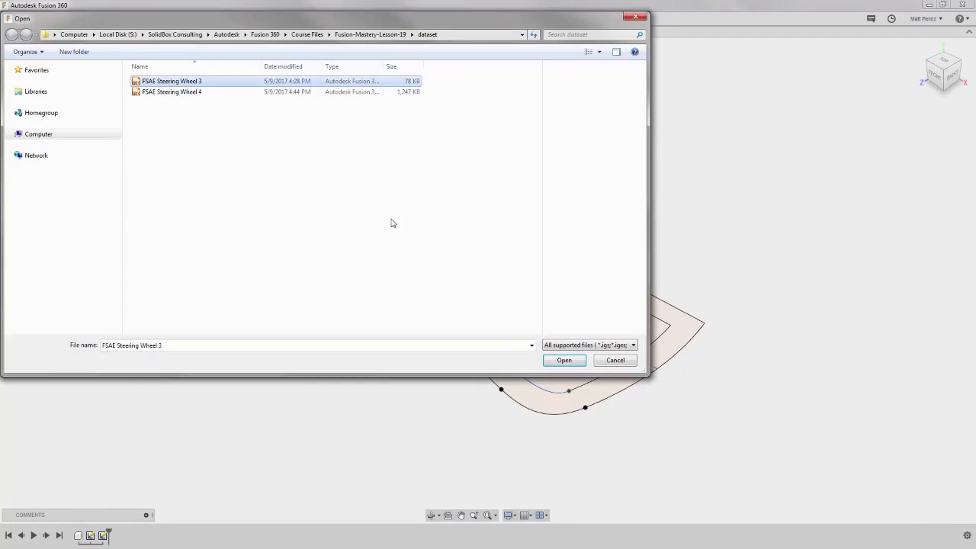
left_click(559, 363)
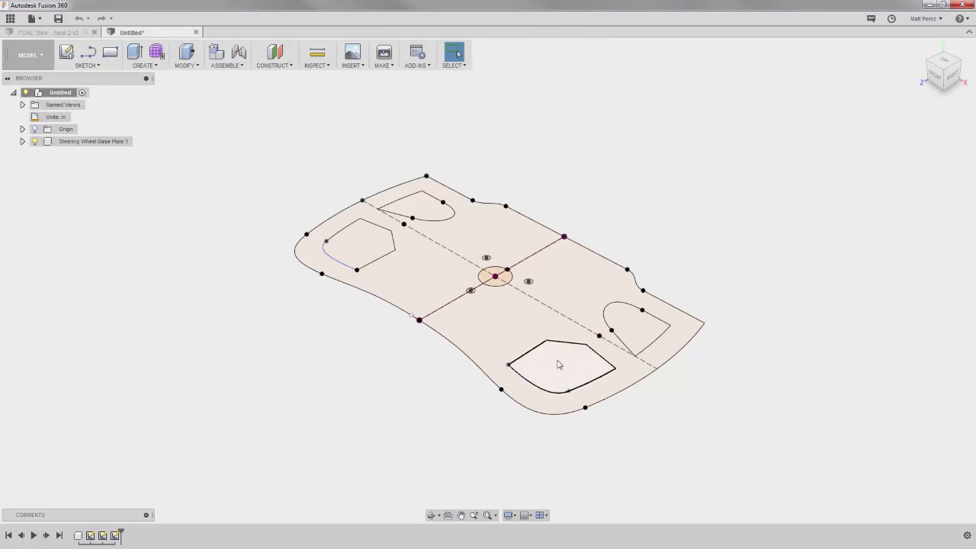
Step: Activate the Steering Wheel Base Plate component and hide its Shaft Pattern and Spline sketches
left_click(22, 141)
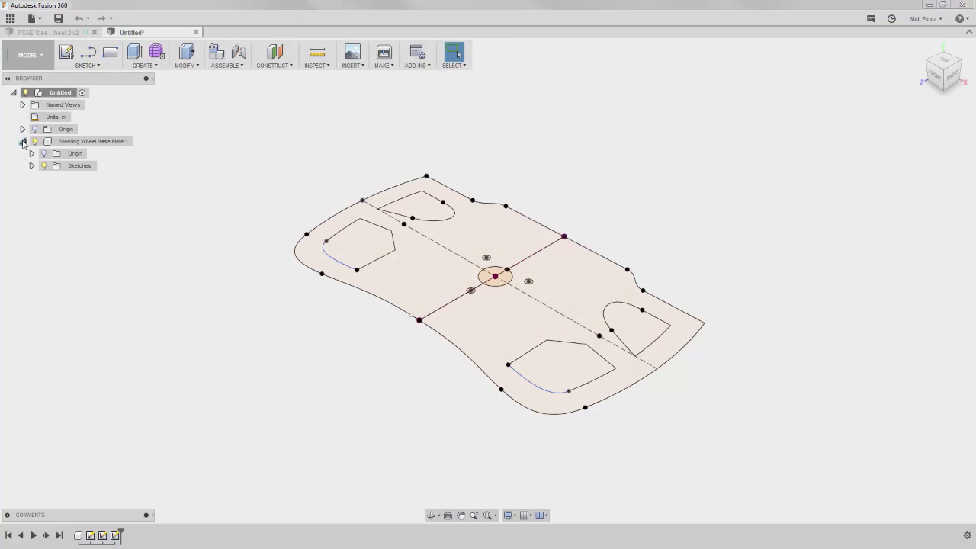
left_click(31, 165)
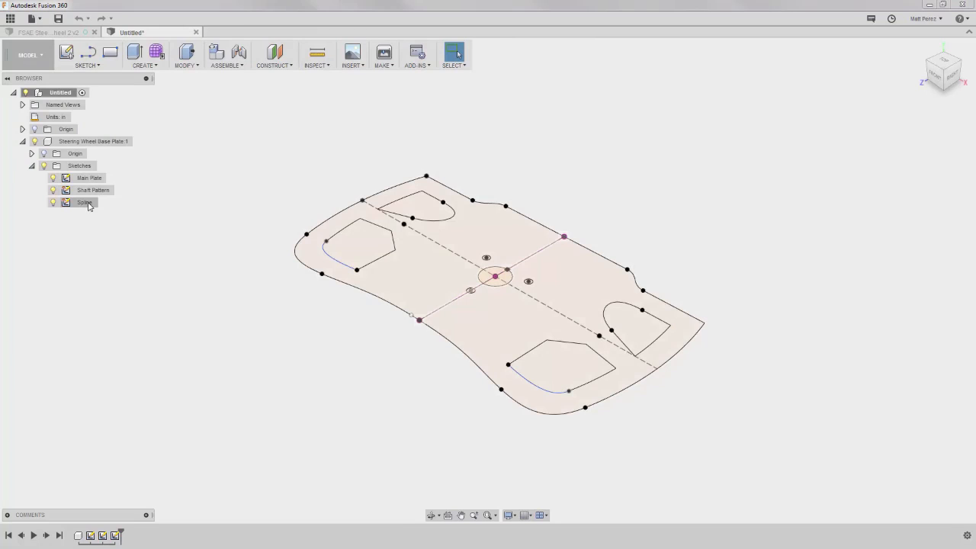
left_click(115, 141)
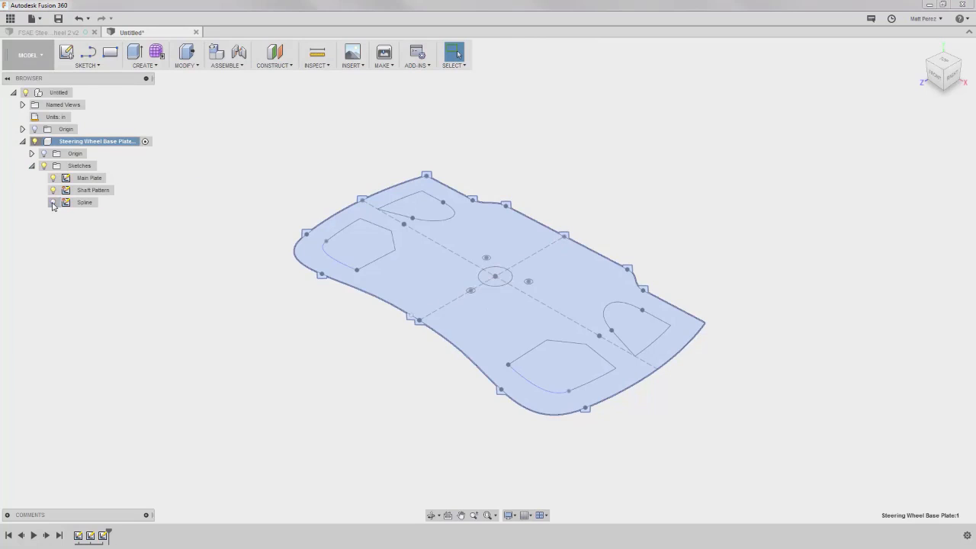
left_click(212, 174)
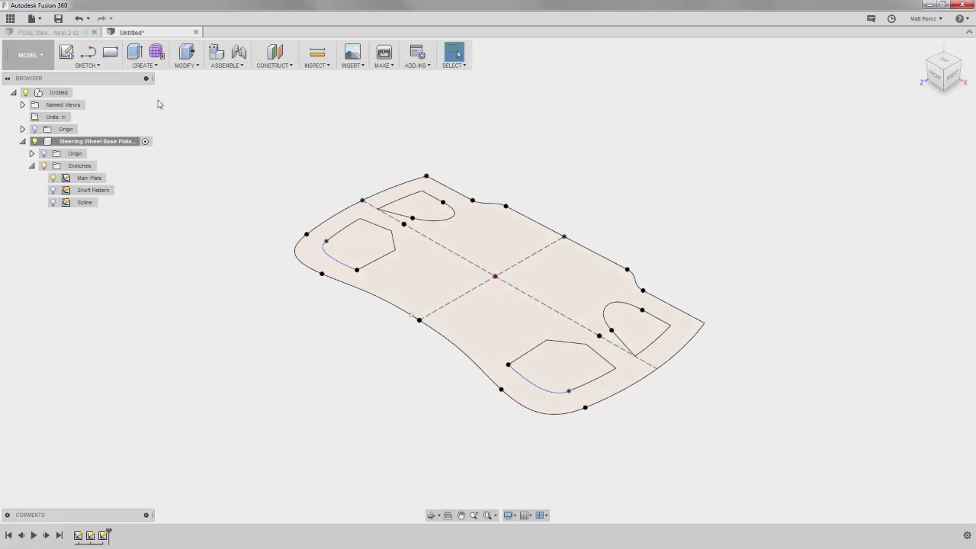
left_click(145, 65)
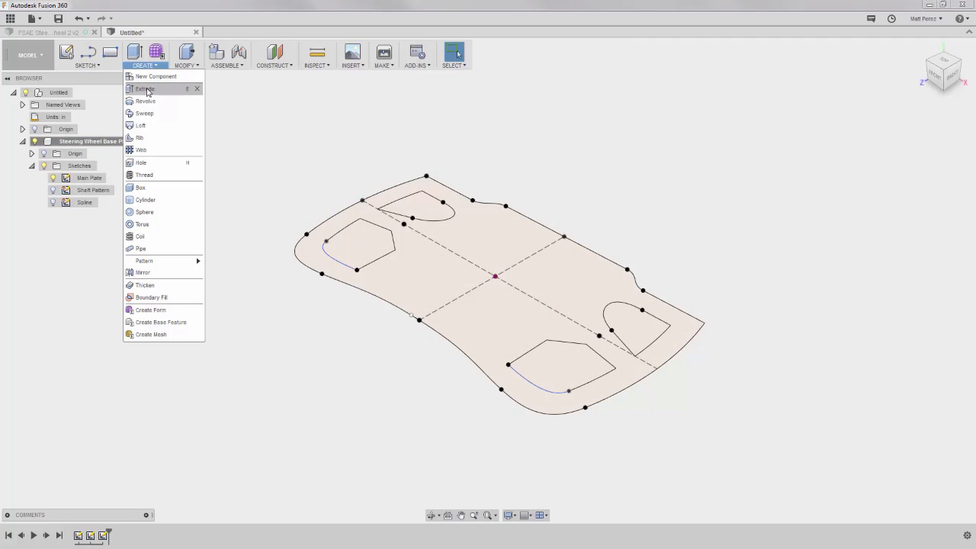
left_click(231, 165)
key("s")
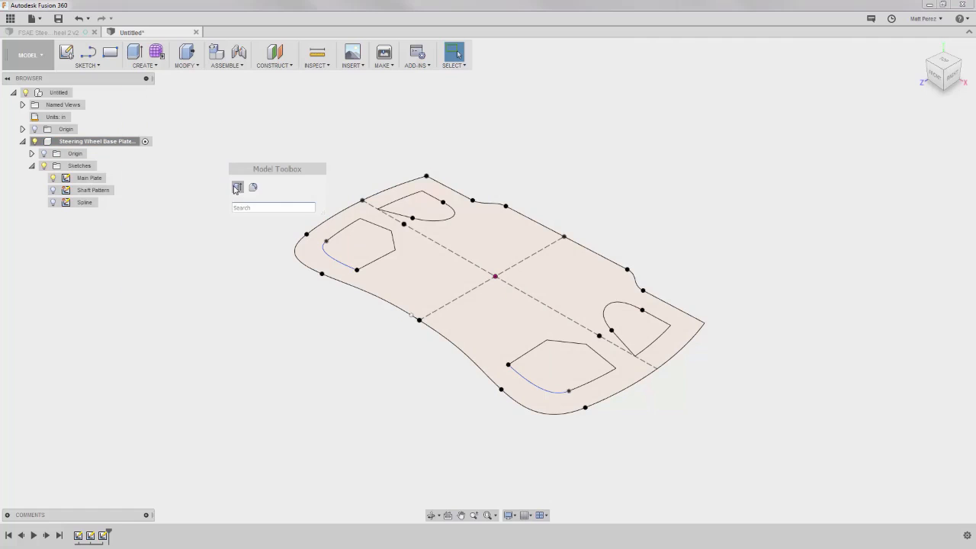
right_click(273, 137)
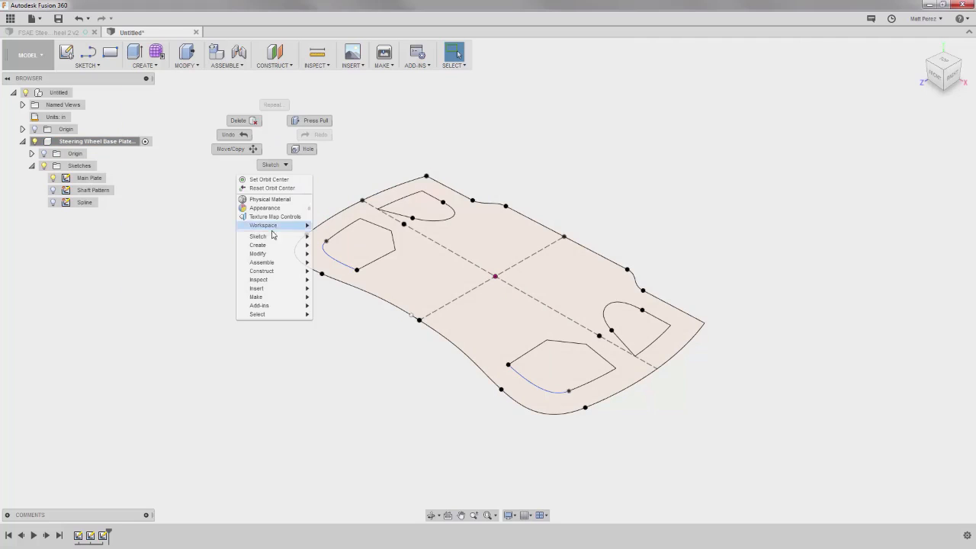
mouse_move(268, 244)
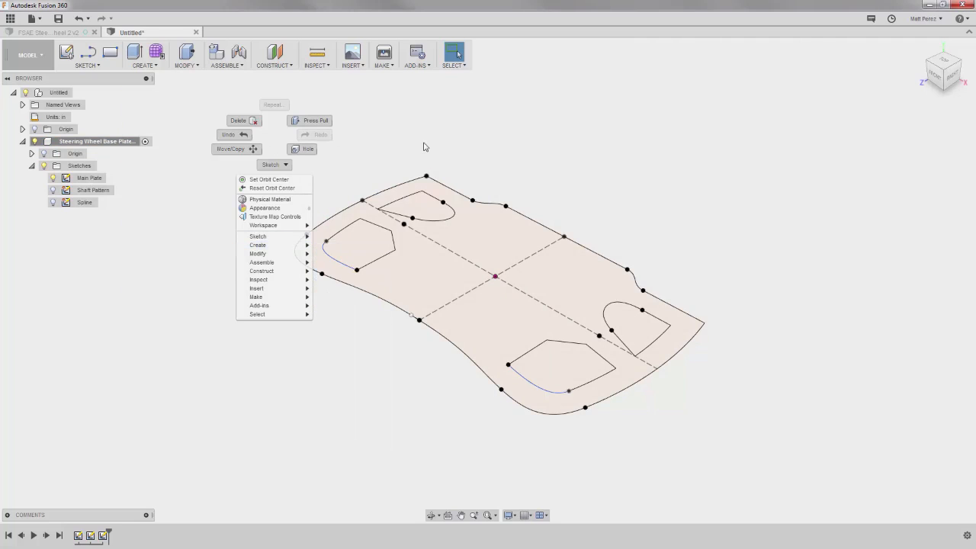
left_click(426, 146)
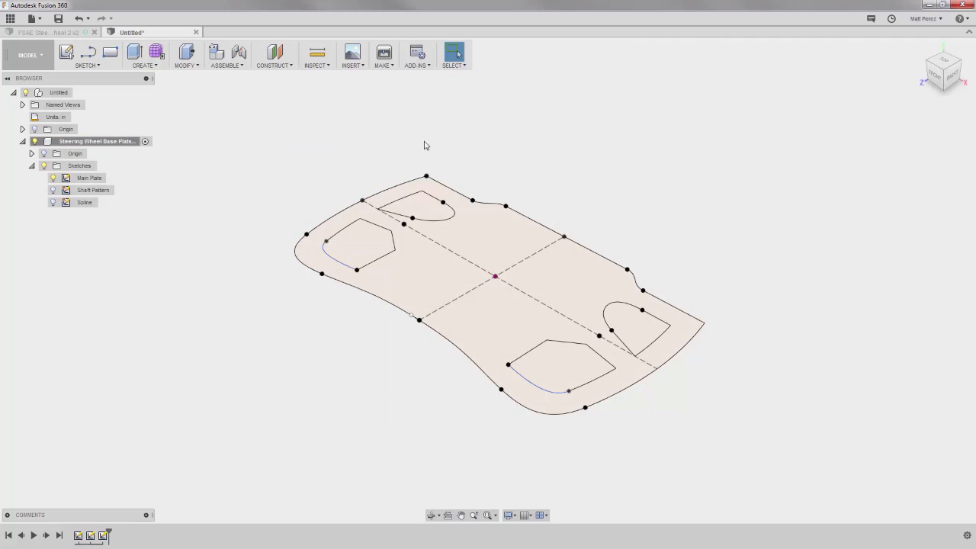
Step: Extrude the Main Plate profile, leaving out the four grip and corner openings, with a distance of 0.375 in
left_click(133, 52)
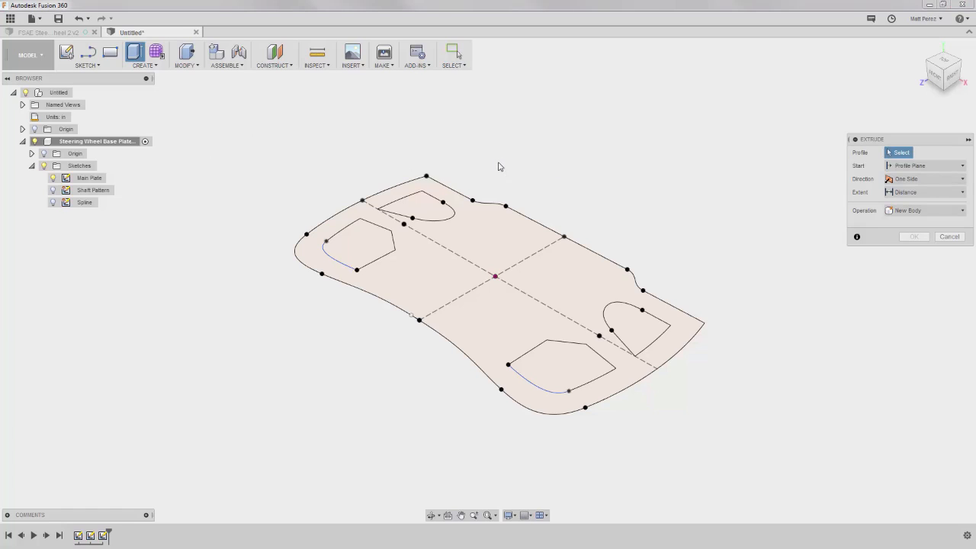
left_click(488, 238)
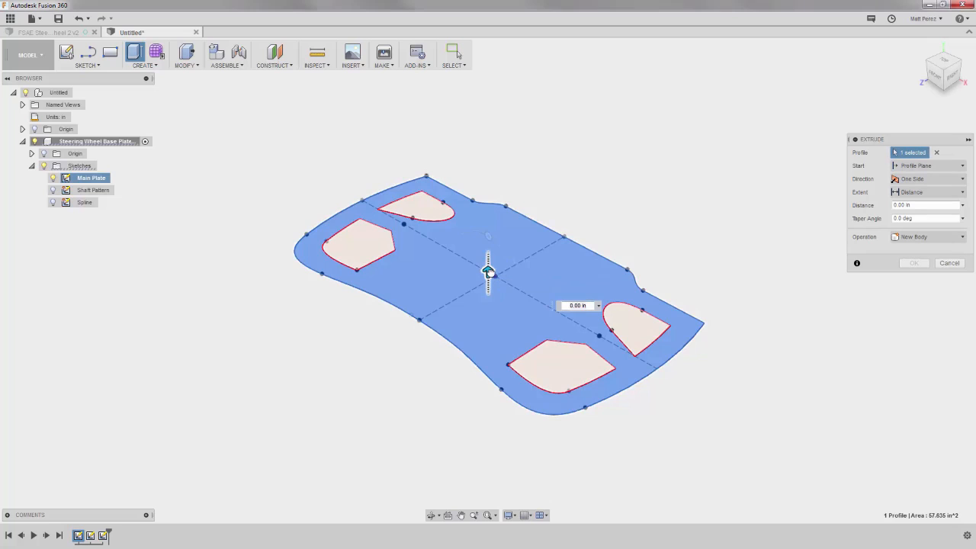
left_click_drag(488, 271, 489, 244)
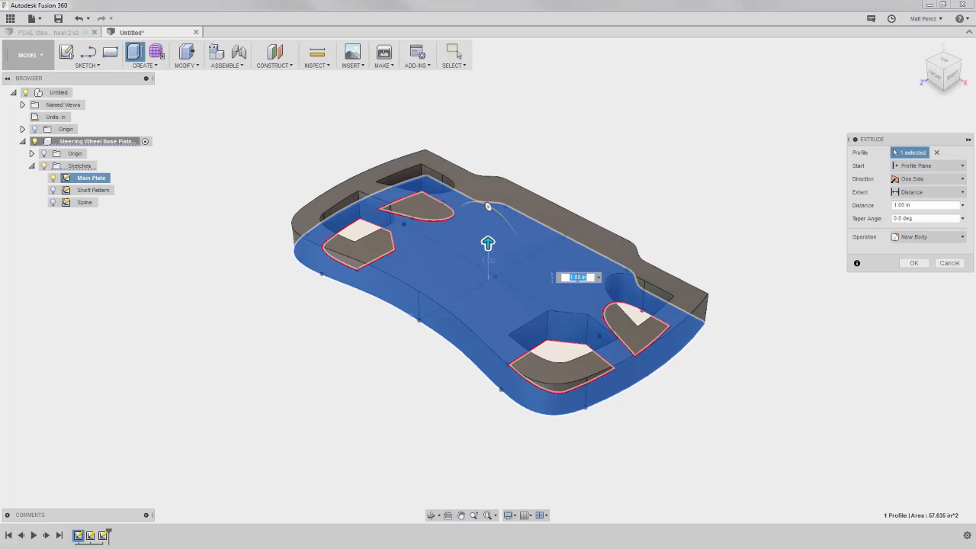
key("BackSpace")
type(".375")
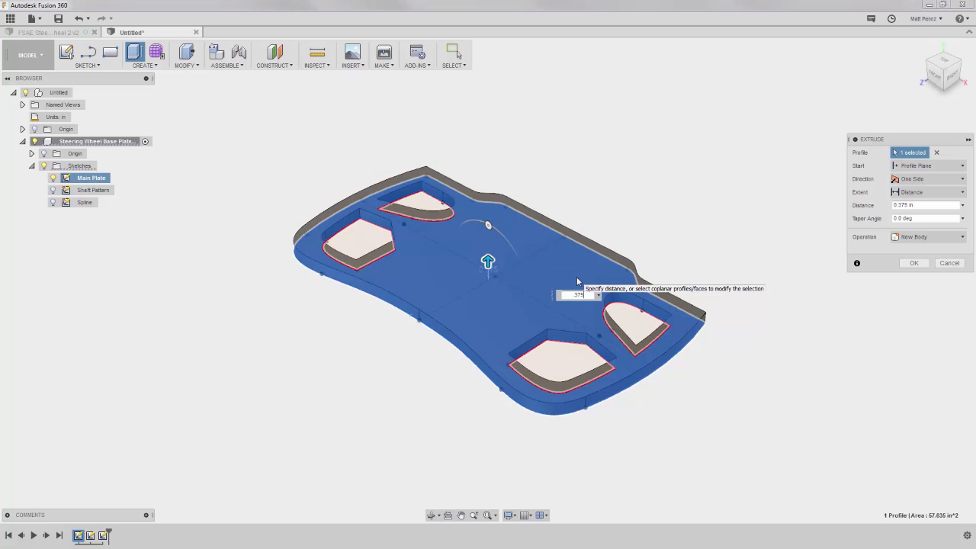
Step: Review the extrusion's start, direction, extent and operation choices, and create the plate as a one-sided new body from the profile plane
left_click(940, 168)
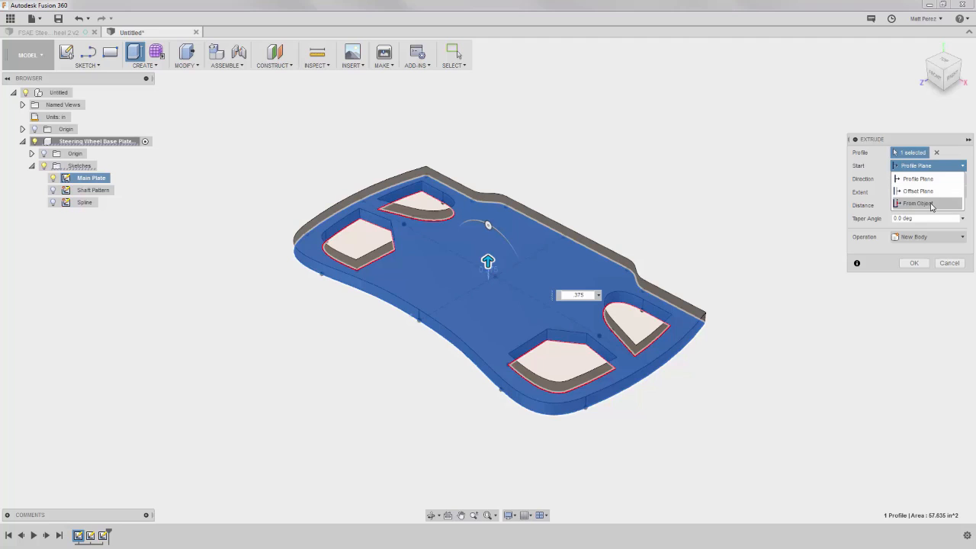
left_click(926, 167)
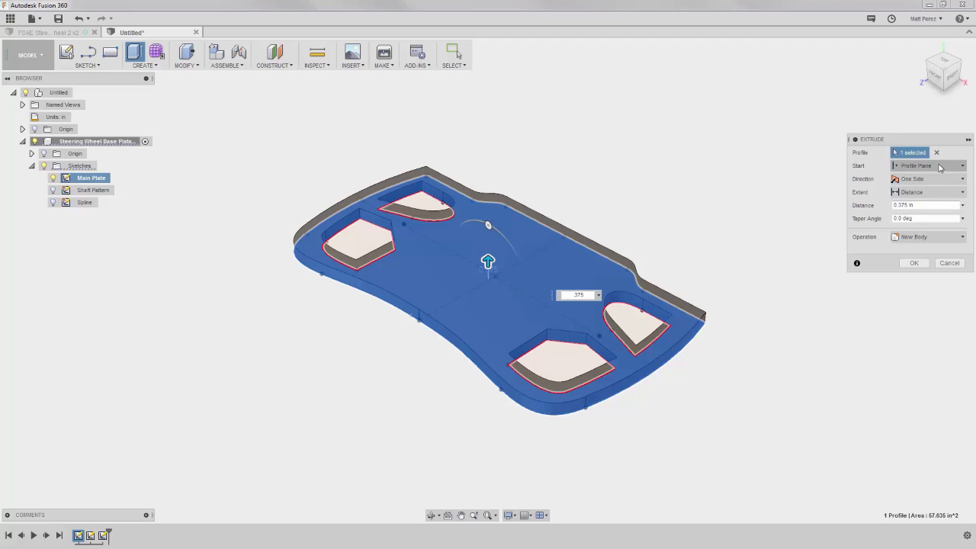
left_click(949, 180)
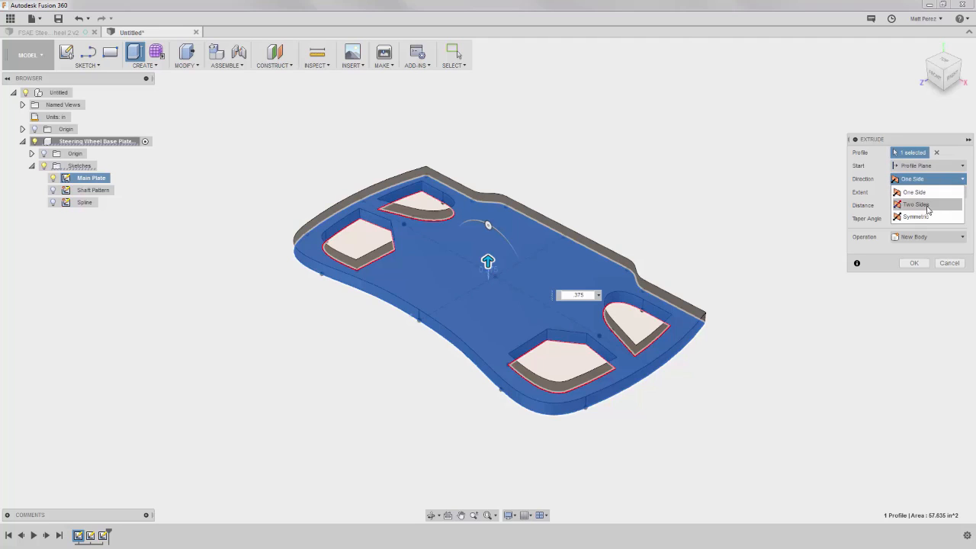
left_click(937, 190)
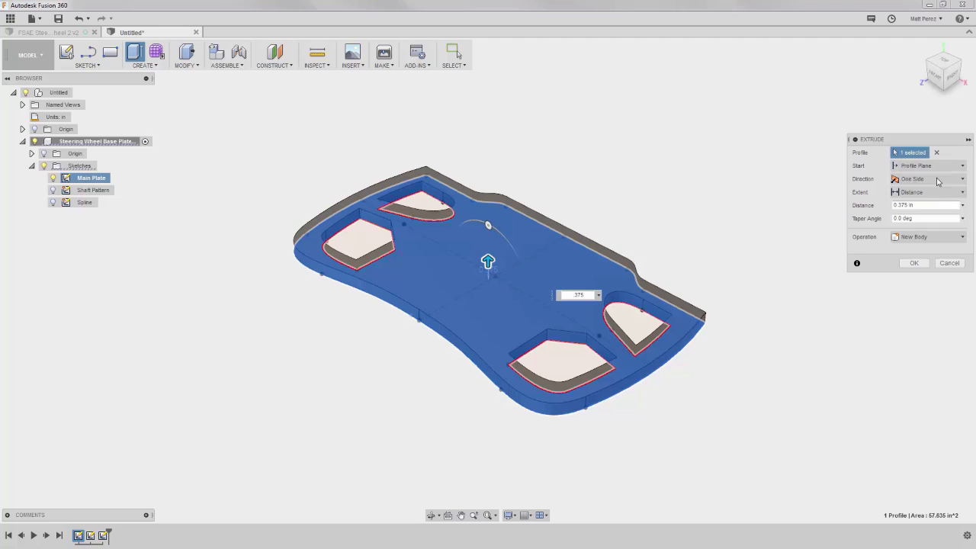
left_click(935, 193)
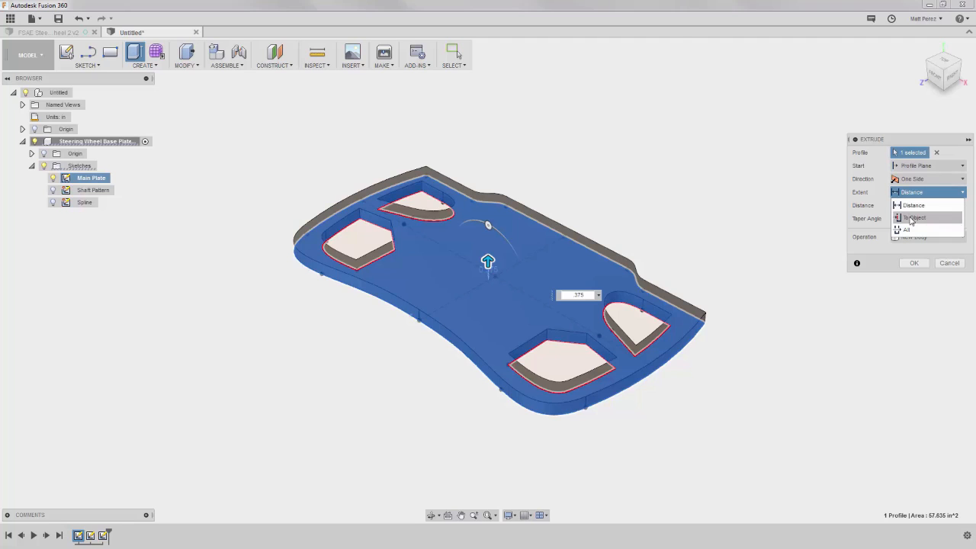
left_click(918, 197)
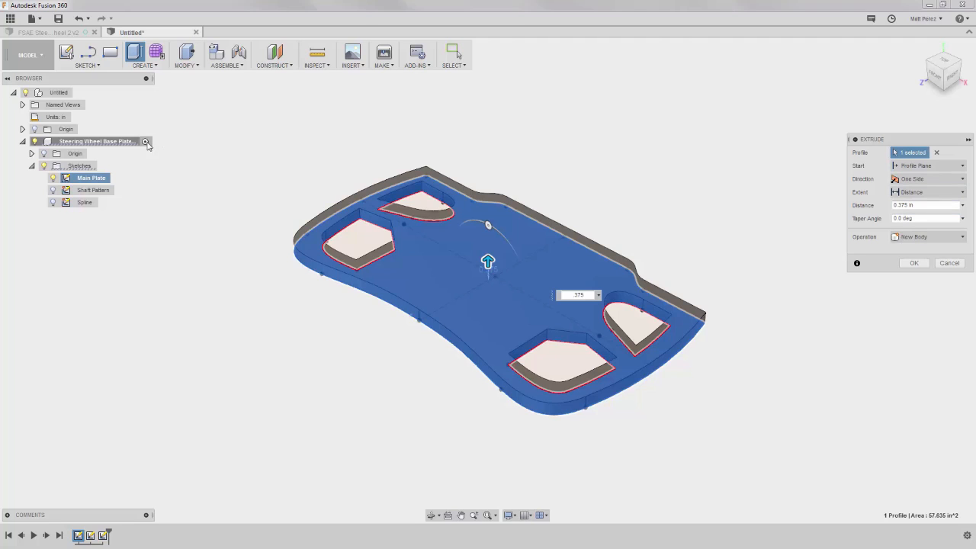
left_click(939, 239)
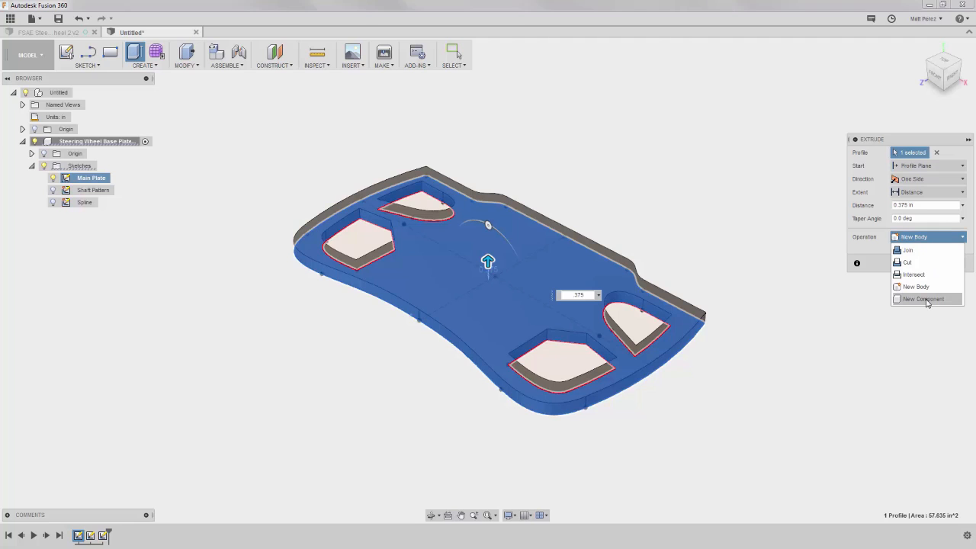
left_click(920, 239)
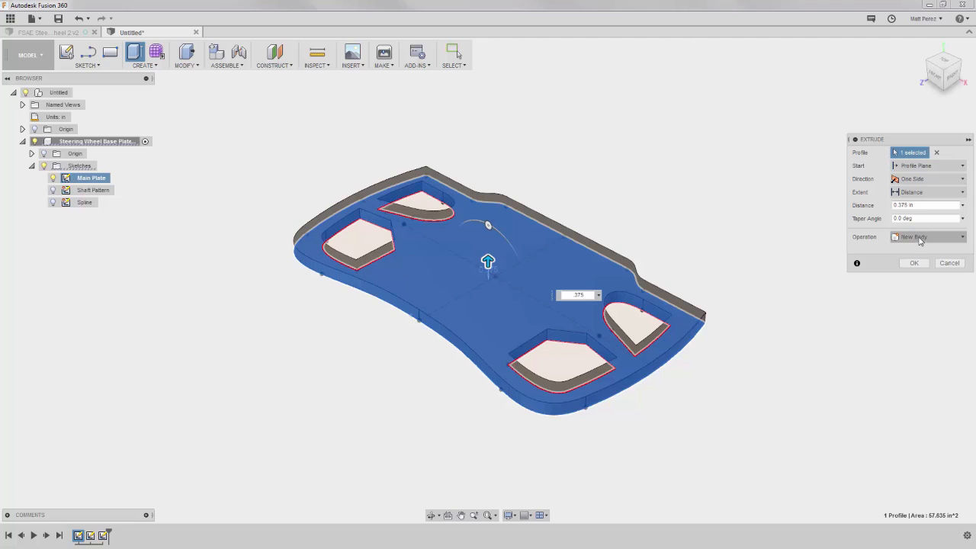
left_click(914, 263)
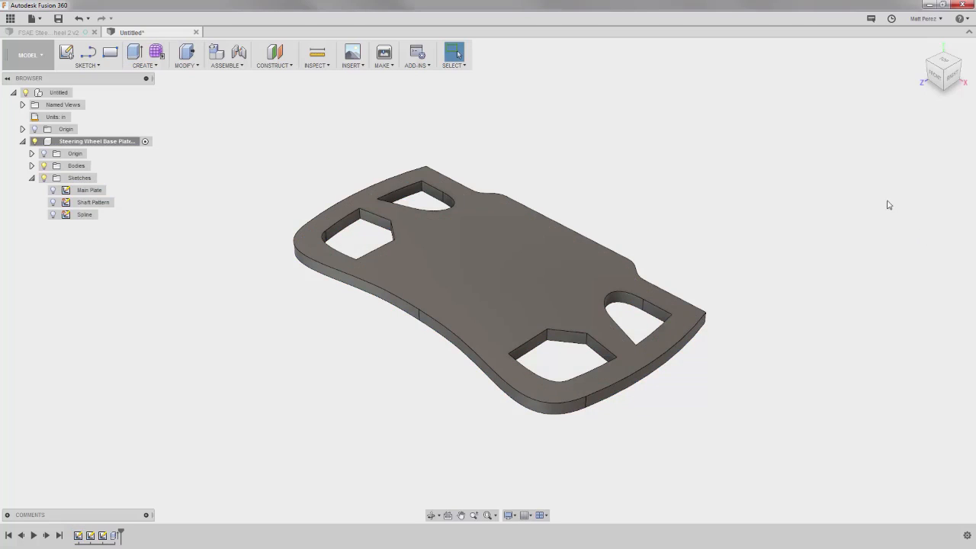
Step: Show and hide the Main Plate sketch again, and make the Shaft Pattern sketch visible
left_click(53, 193)
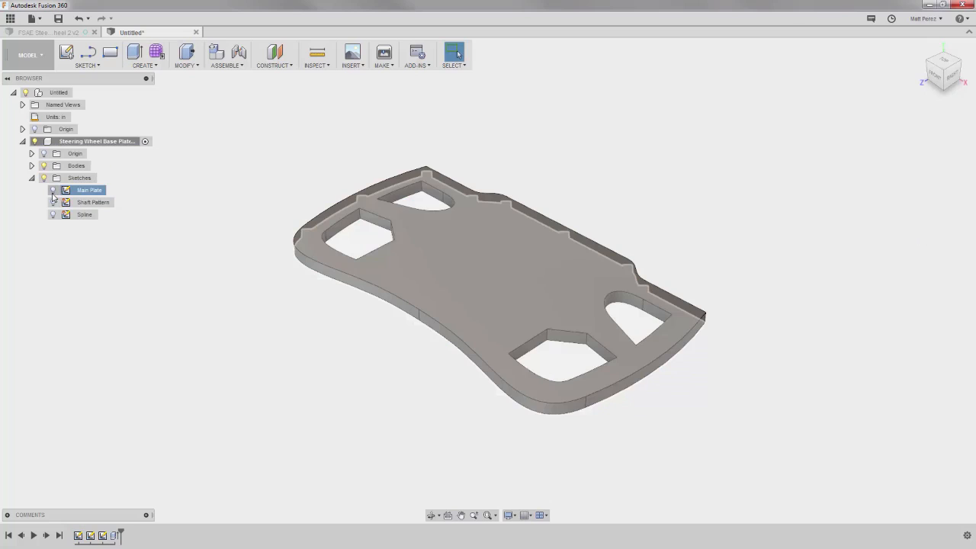
left_click(54, 190)
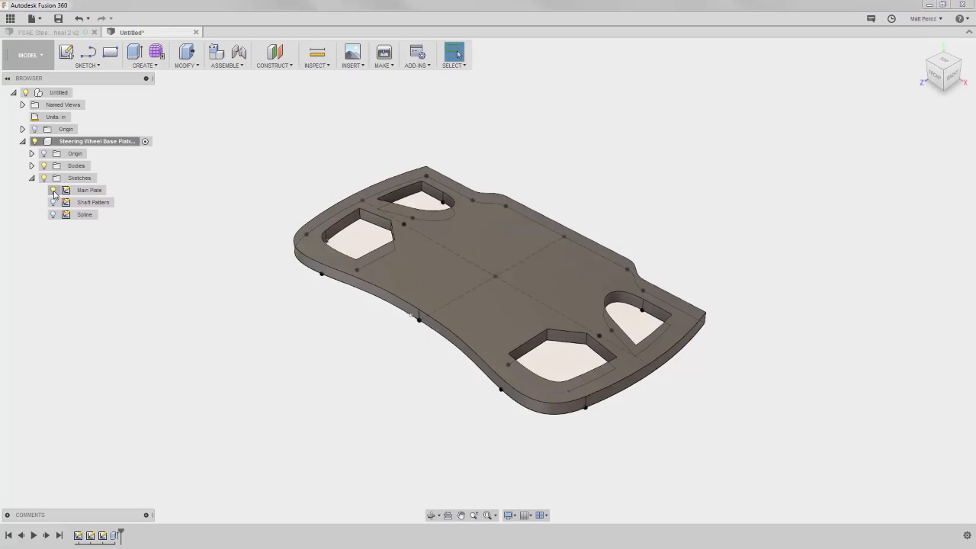
left_click(53, 192)
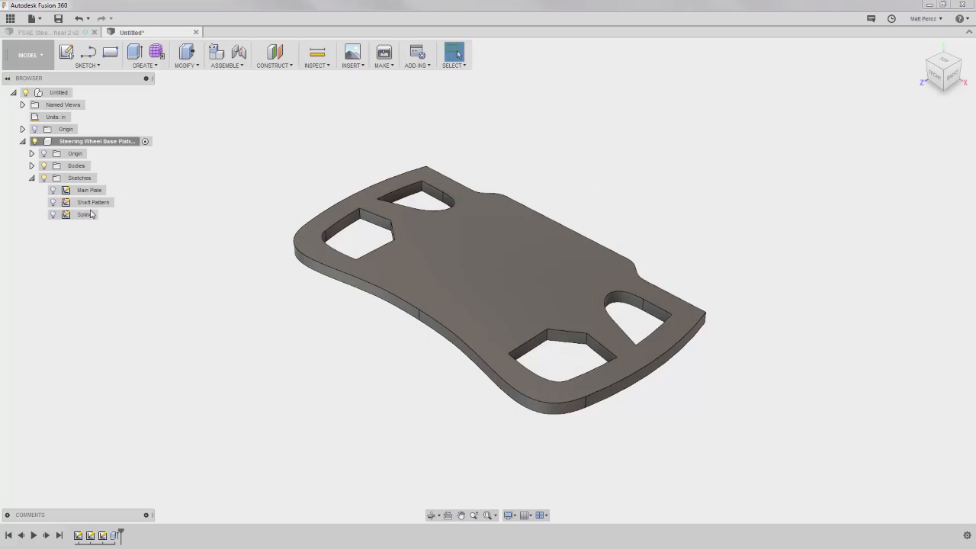
left_click(52, 203)
left_click(53, 203)
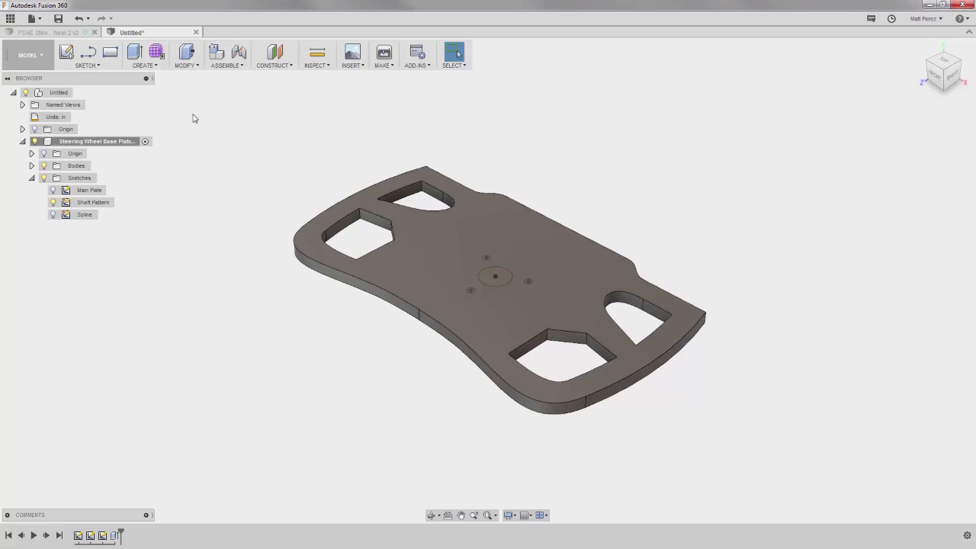
Step: Start a new extrusion and restrict the selection filters to sketch profiles only
left_click(134, 52)
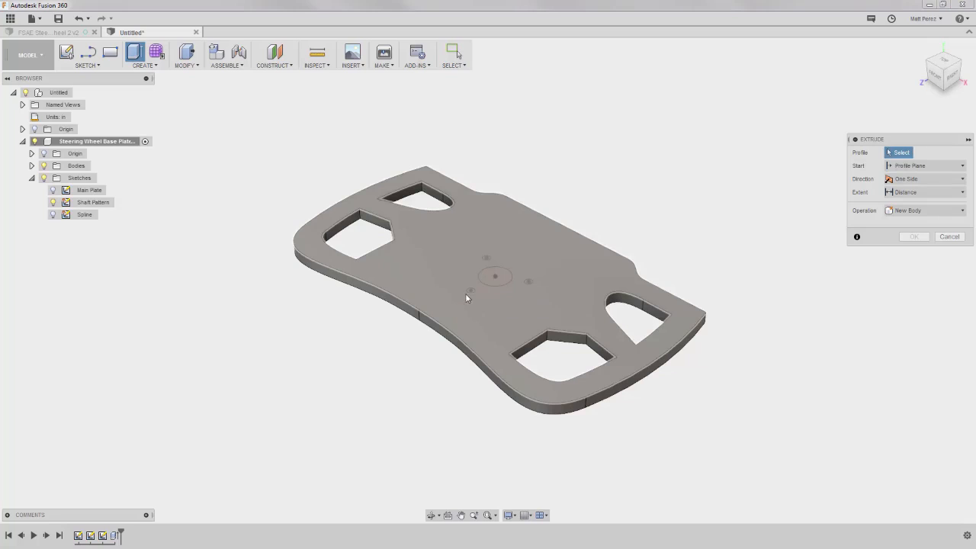
left_click(462, 66)
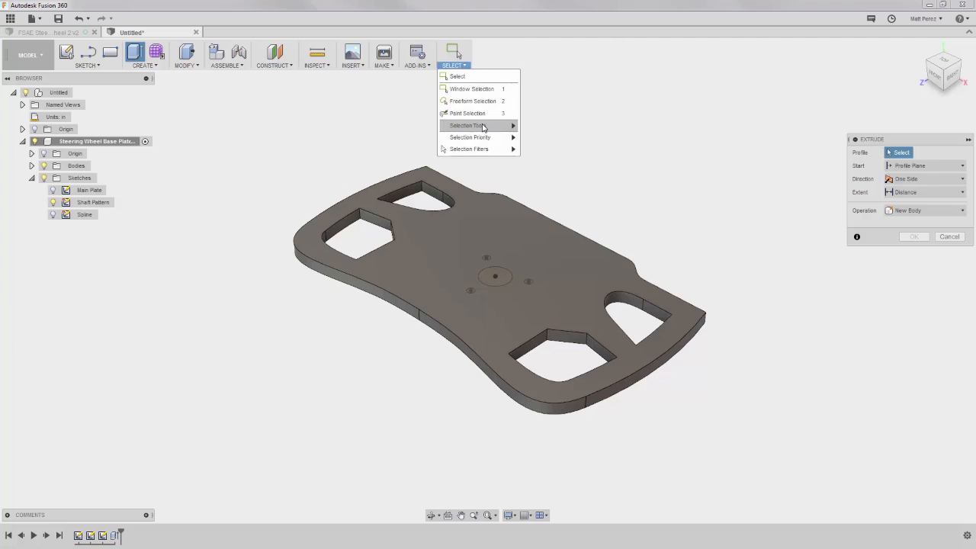
mouse_move(481, 155)
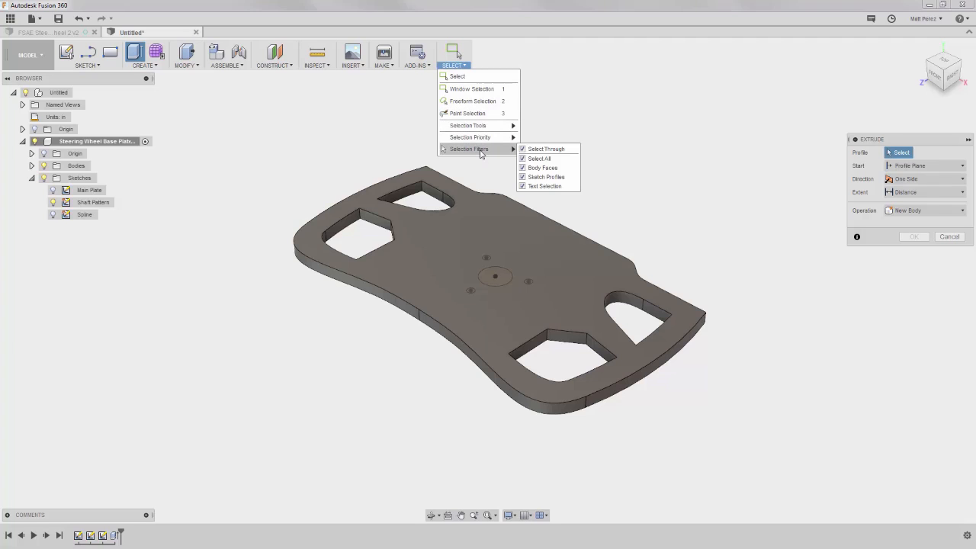
left_click(523, 158)
left_click(523, 176)
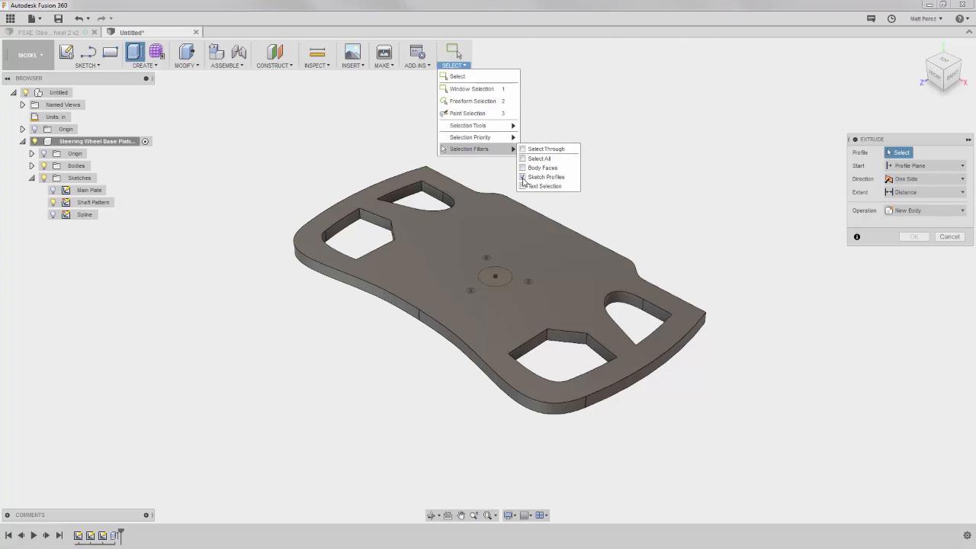
left_click(575, 228)
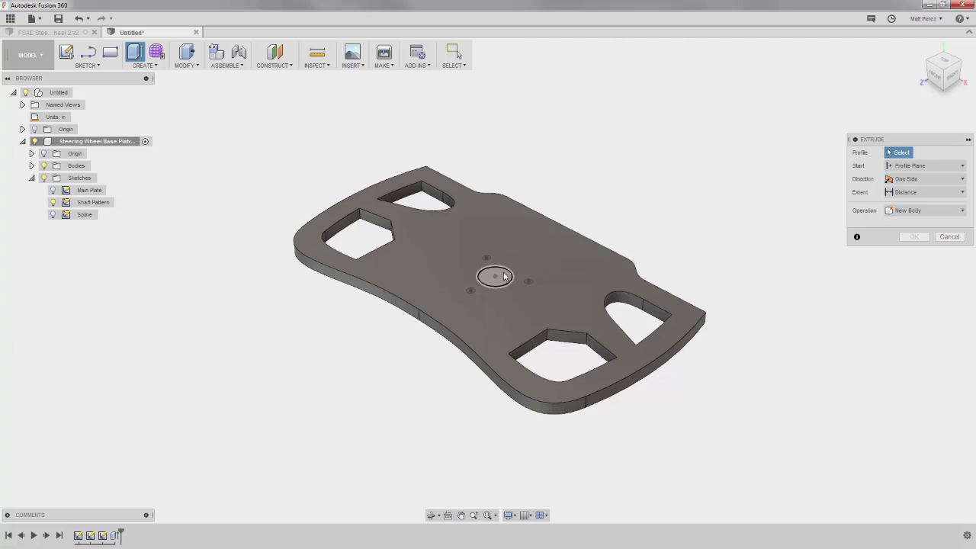
Step: Select the central shaft circle and the three small circles around it as the profiles of the extrusion
left_click(495, 275)
scroll(494, 268, "up", 4)
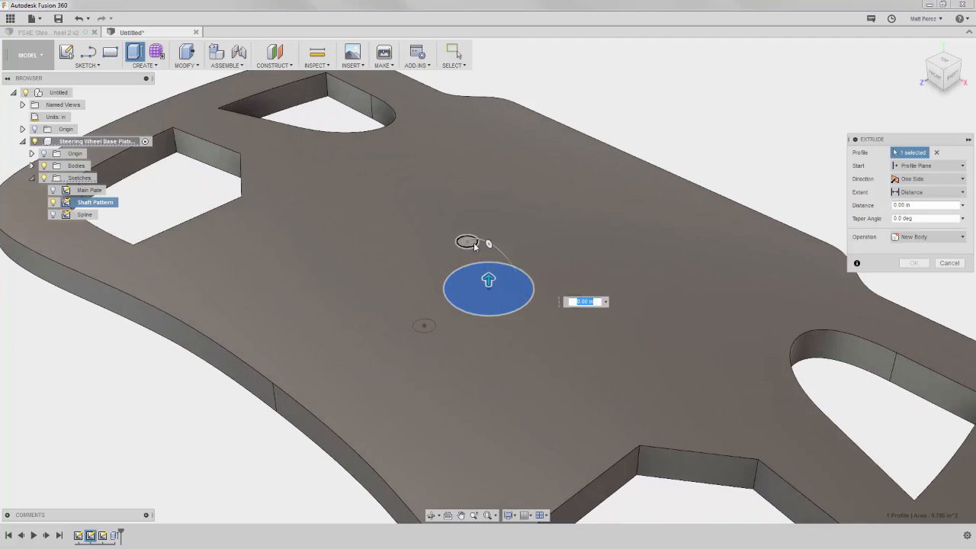
scroll(473, 242, "up", 3)
left_click(473, 245)
left_click(397, 371)
left_click(628, 331)
scroll(588, 252, "down", 3)
scroll(587, 252, "down", 4)
middle_click_drag(516, 369, 536, 276, "shift")
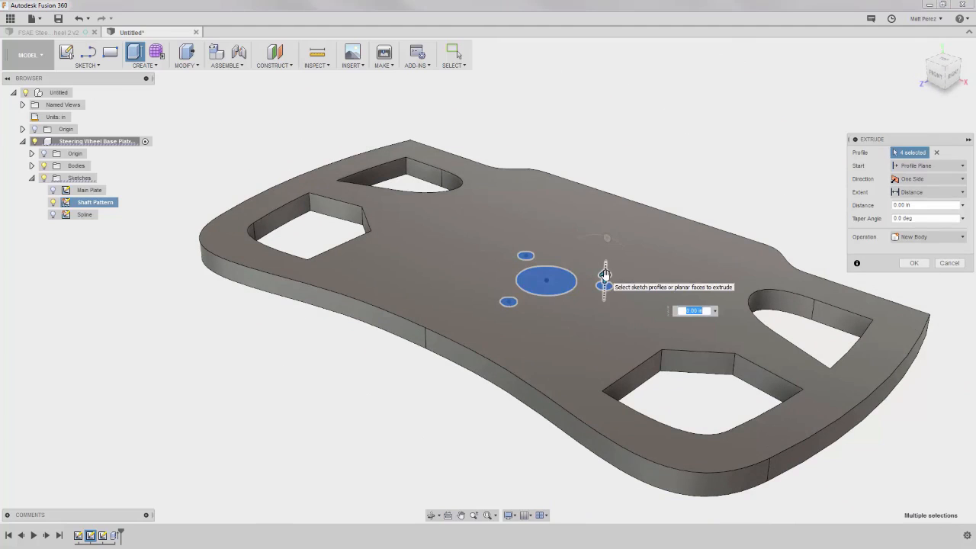
Step: Pull the four circles up 1.50 in and preview the extrusion with the Join, New Body and Intersect operations
left_click_drag(605, 273, 609, 196)
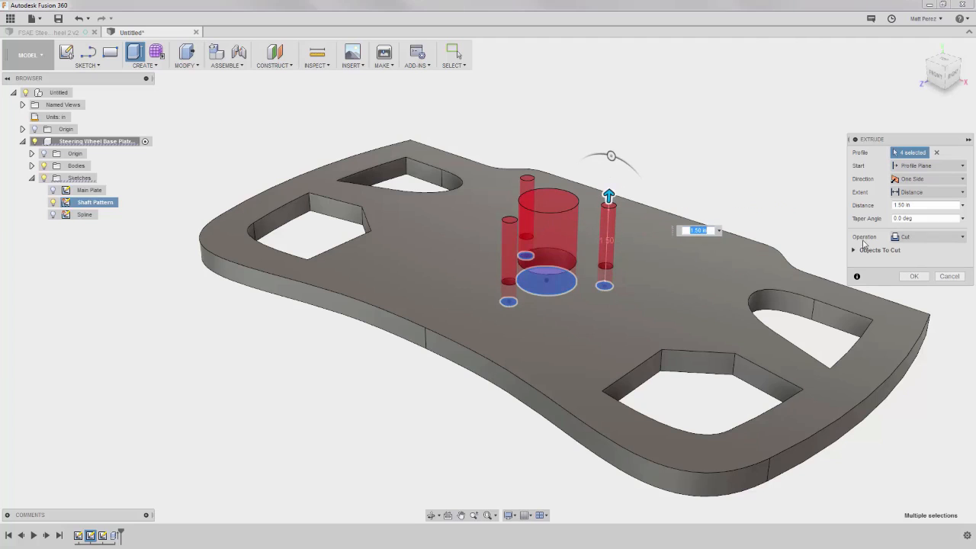
left_click(913, 239)
left_click(909, 249)
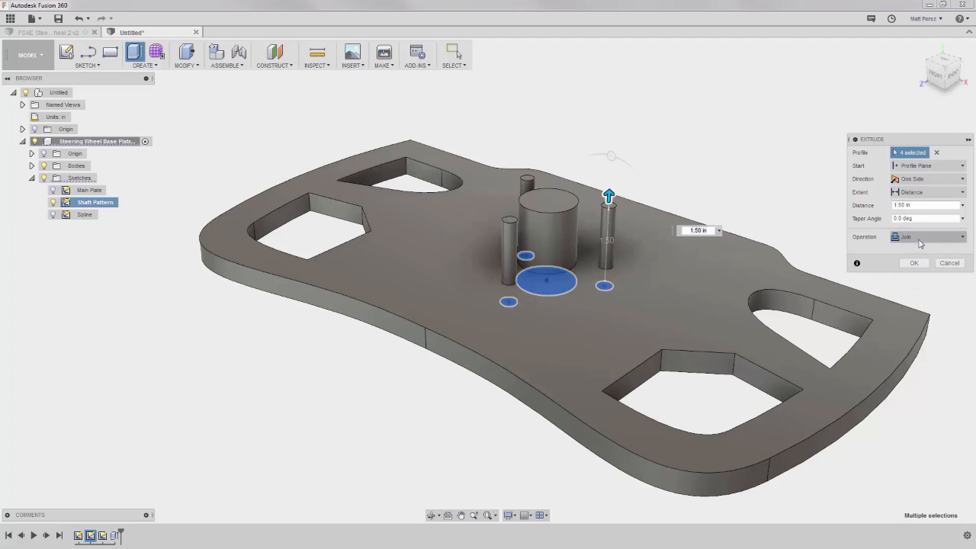
left_click(921, 241)
left_click(918, 286)
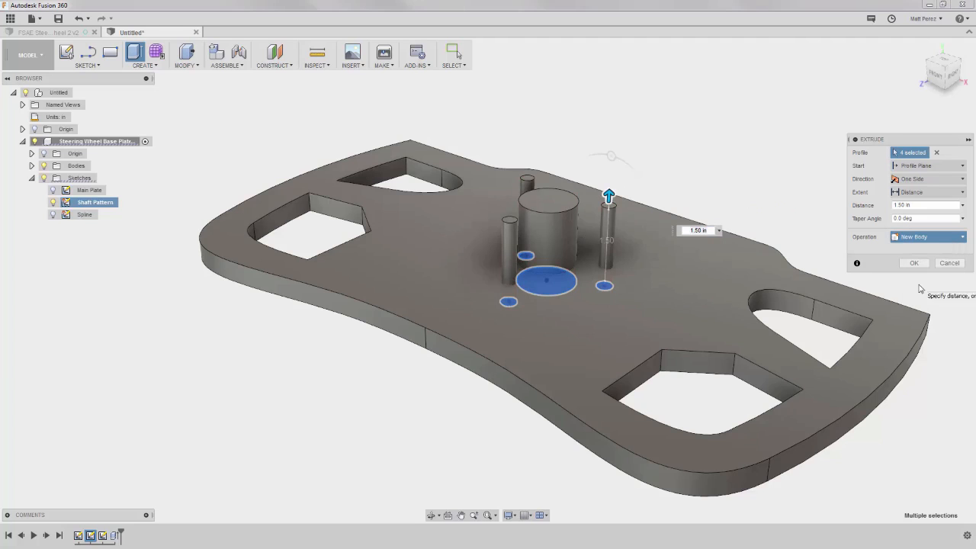
left_click(923, 240)
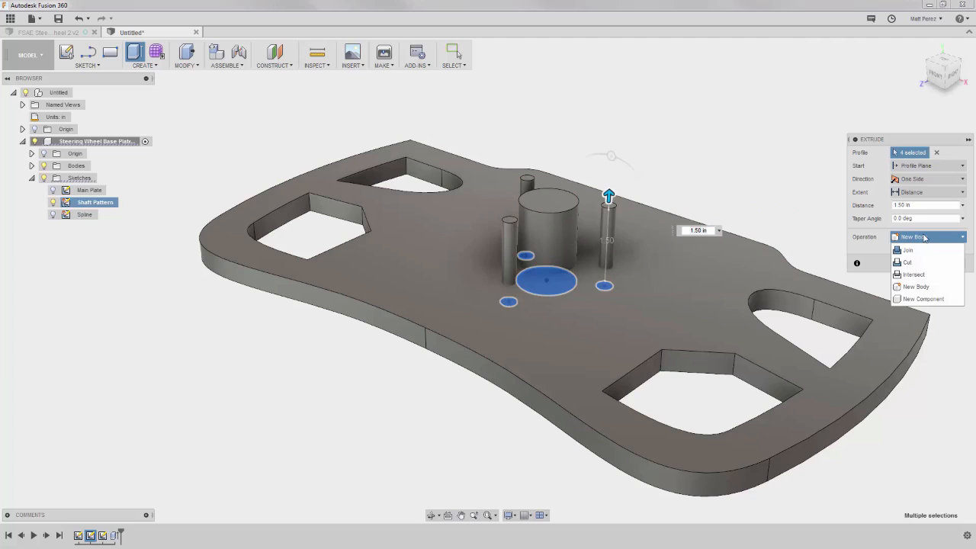
left_click(916, 275)
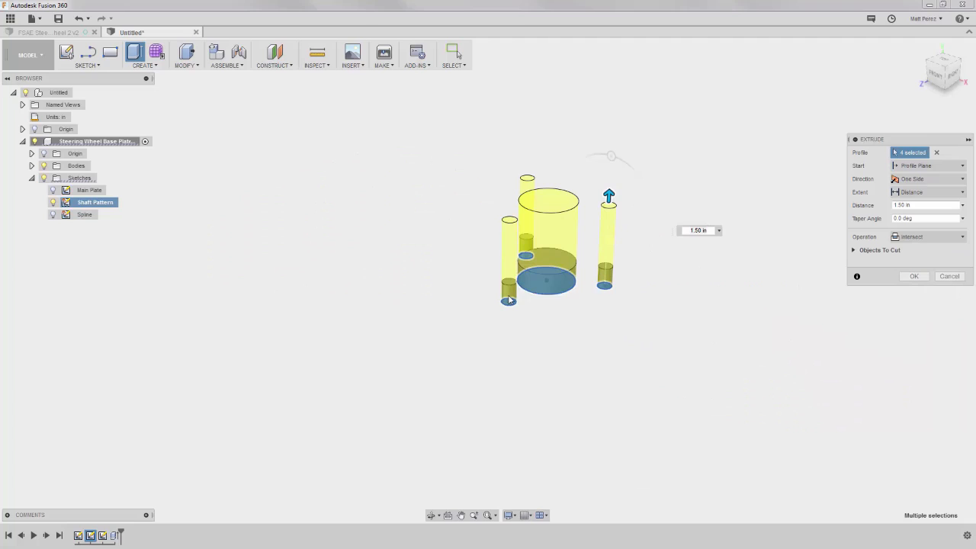
Step: Cut the four shaft pattern circles through the whole plate, using the Cut operation with the extent set to All
left_click(923, 237)
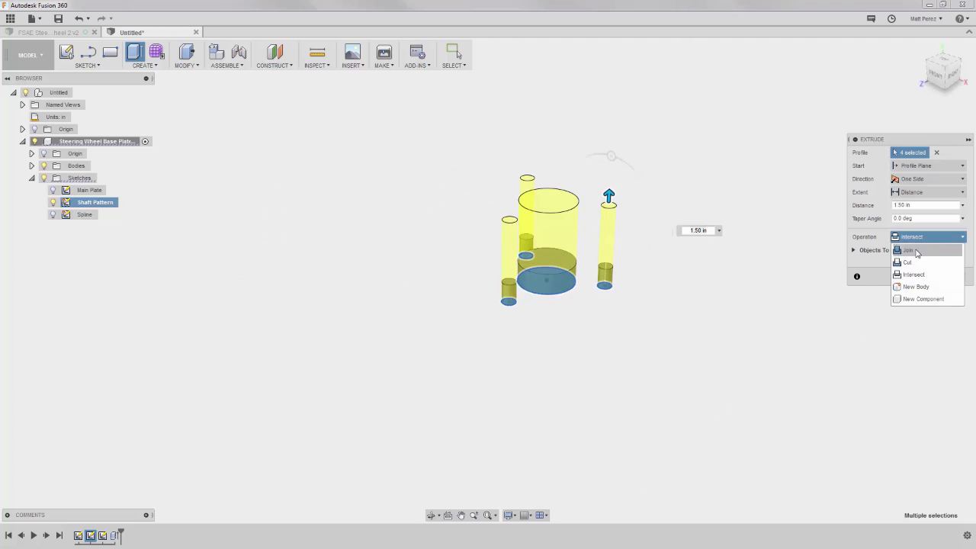
left_click(916, 263)
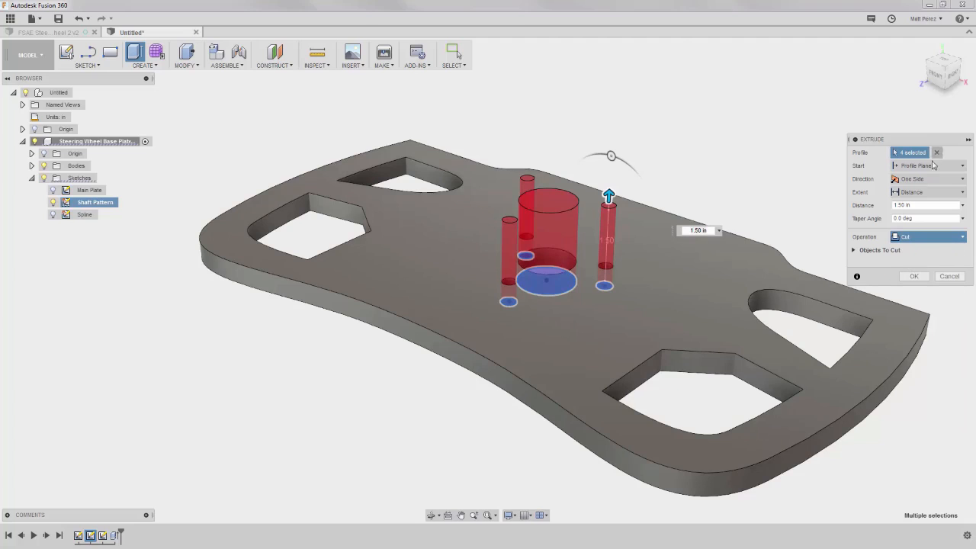
left_click(926, 193)
left_click(914, 231)
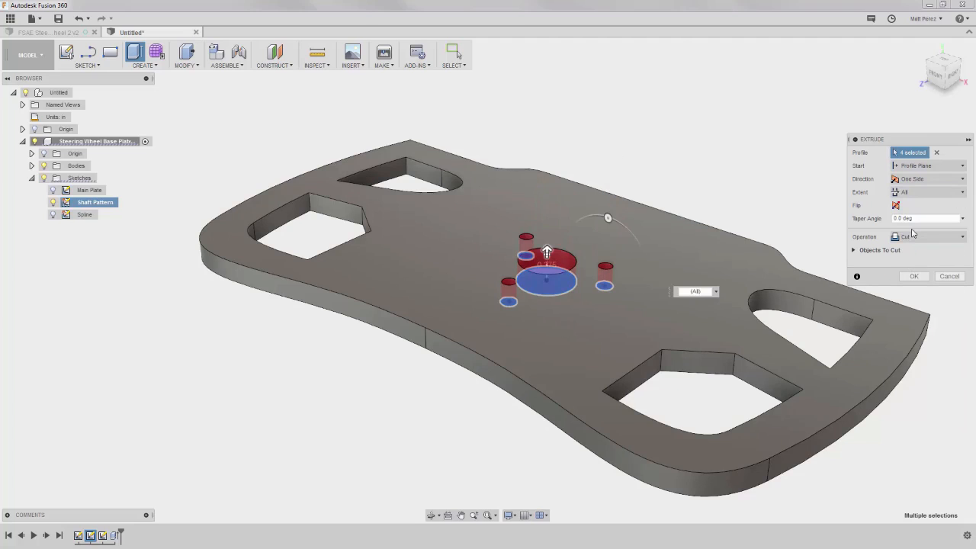
left_click(914, 277)
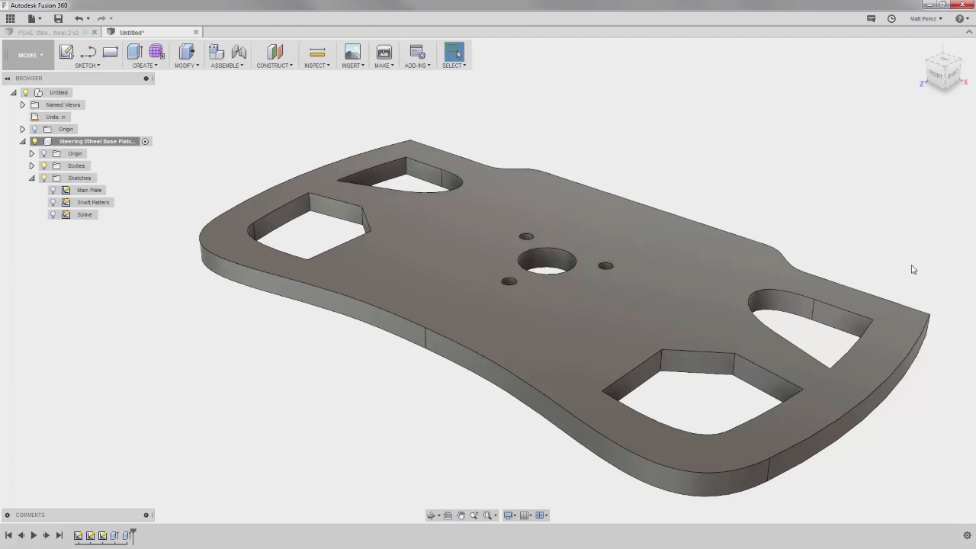
Step: Activate the top-level component and save the design as "FSAE Steering Wheel 3" in the Tier 2 folder
left_click(82, 92)
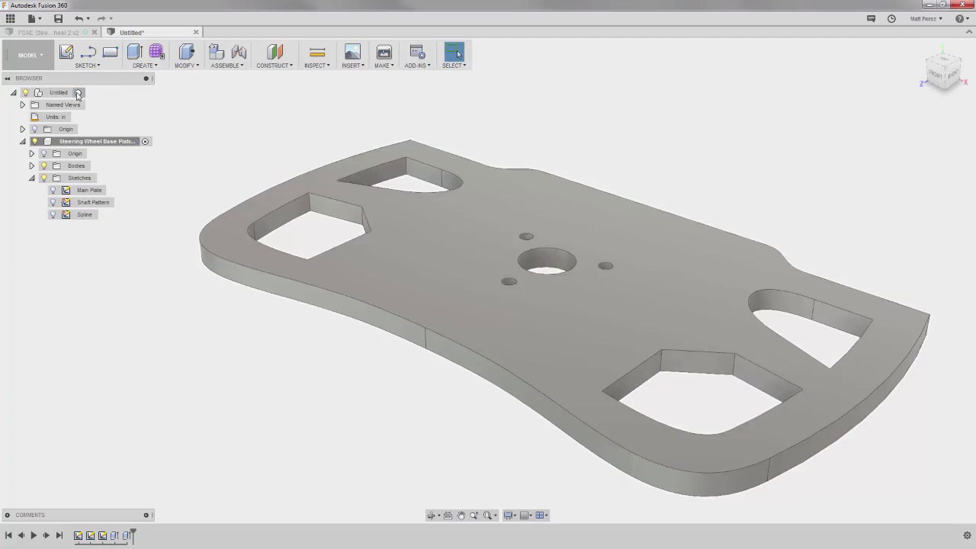
key("ctrl+s")
type("FS")
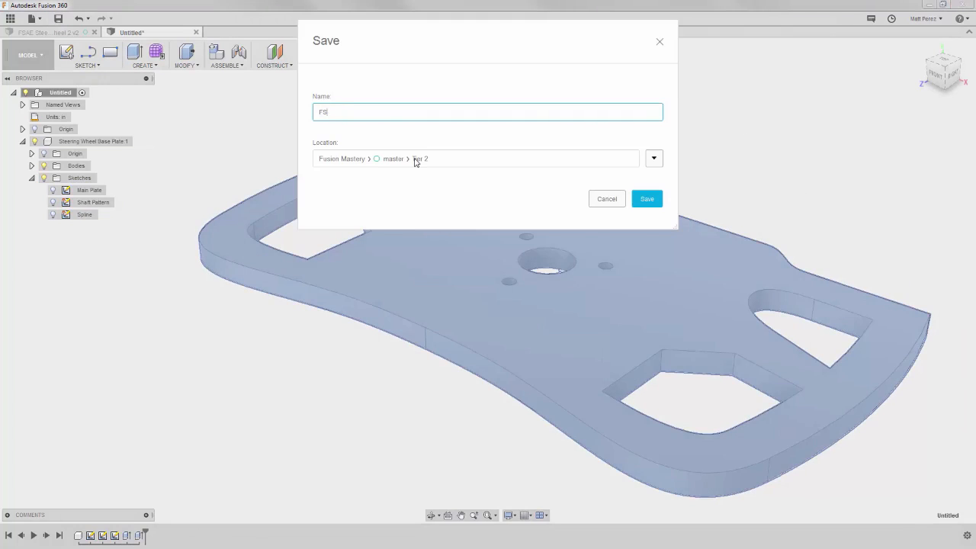
type("AE Steering Wheel 3")
left_click(647, 199)
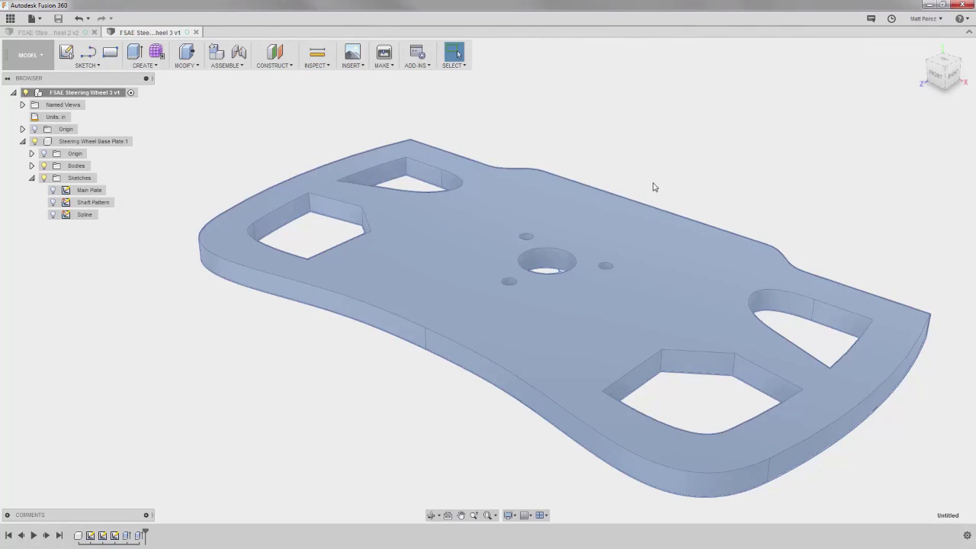
left_click(644, 180)
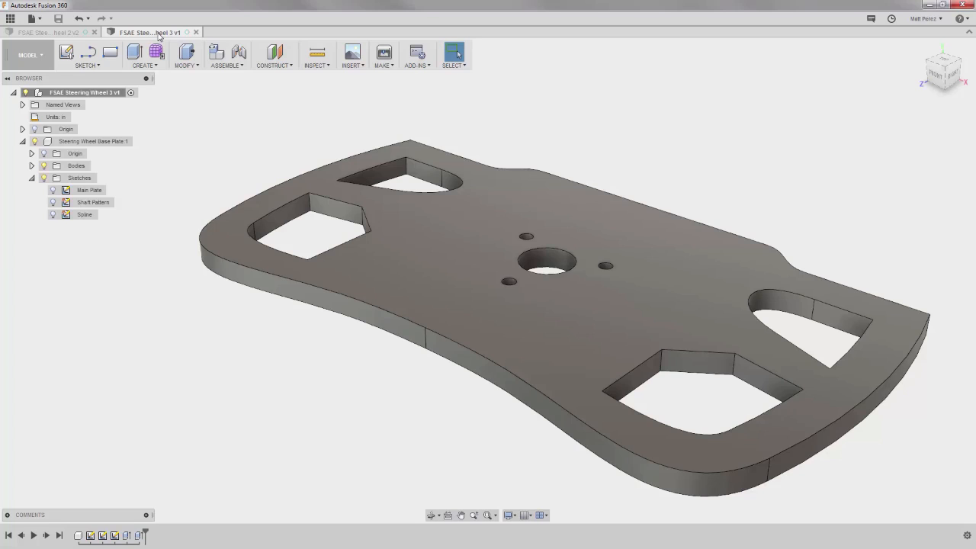
Step: Switch to the FSAE Steering Wheel 2 design and inspect the version histories of Steering Wheel 2 and 3 in the project data
left_click(71, 33)
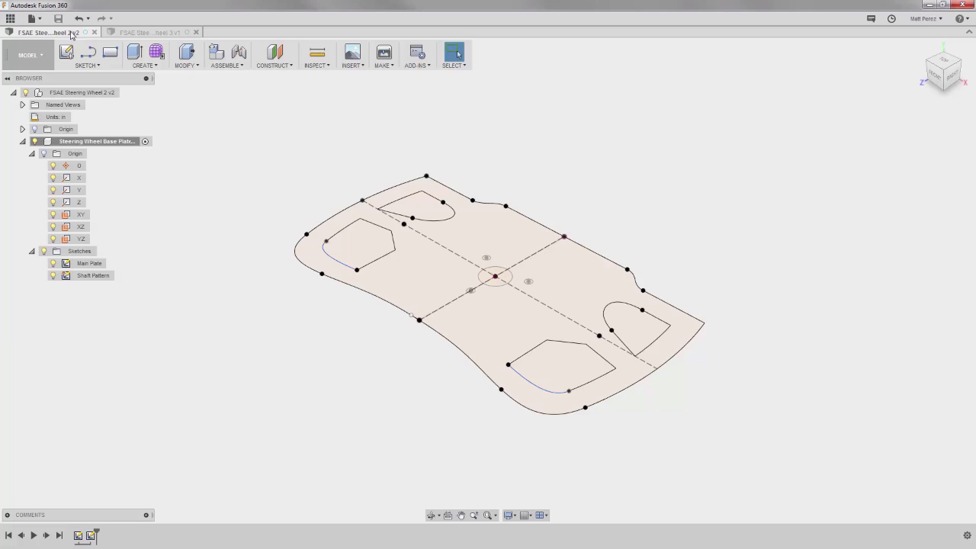
left_click(11, 19)
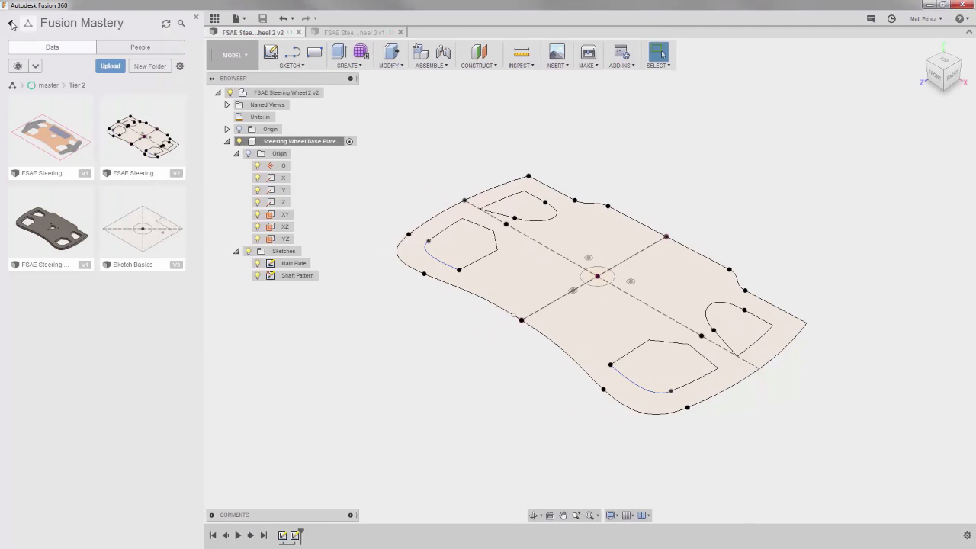
left_click(177, 174)
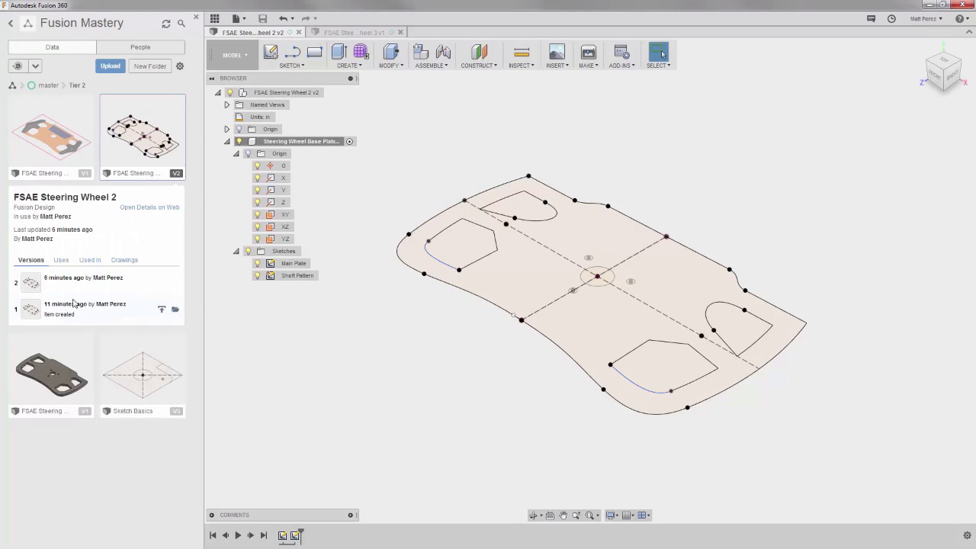
left_click(174, 175)
left_click(93, 267)
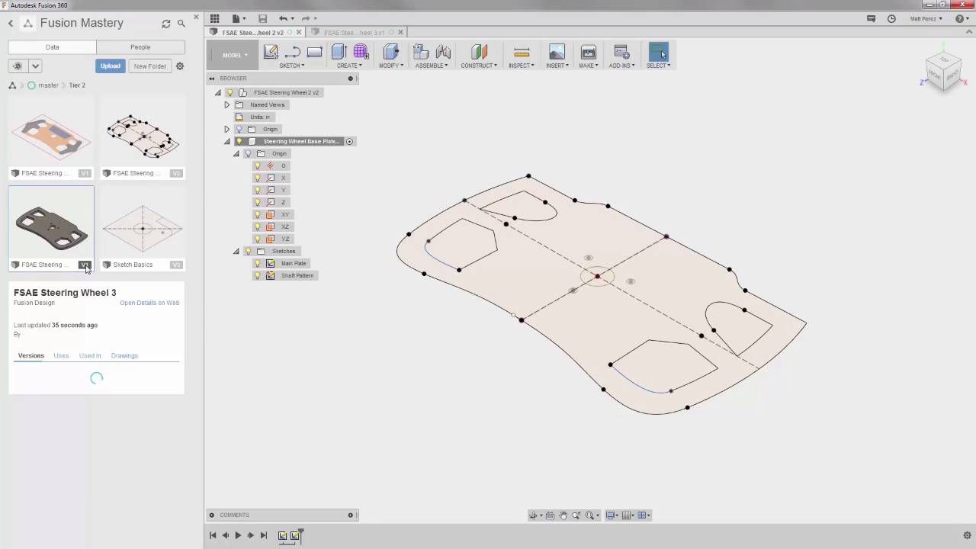
left_click(94, 267)
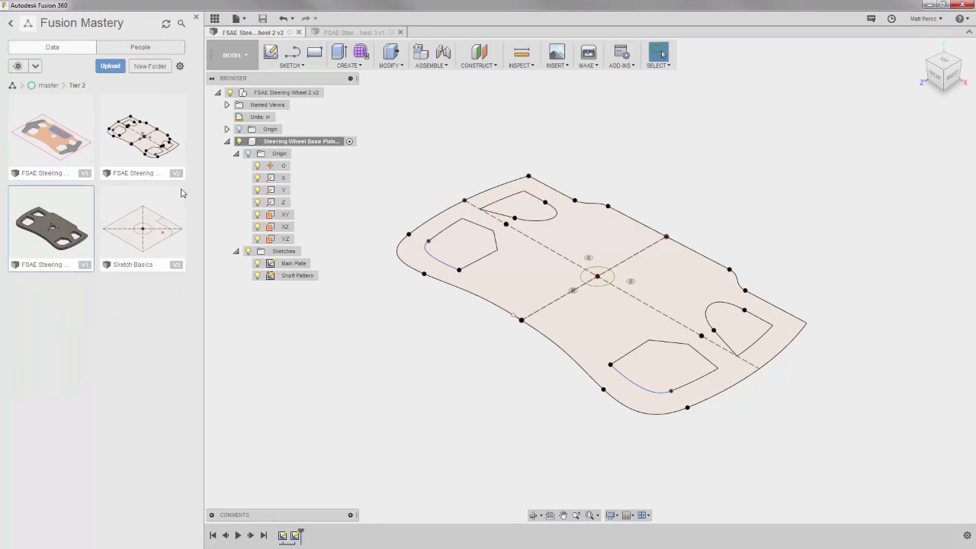
Step: Show the Tier 2 folder's designs as a list instead of a grid, and hide the project data again
left_click(180, 67)
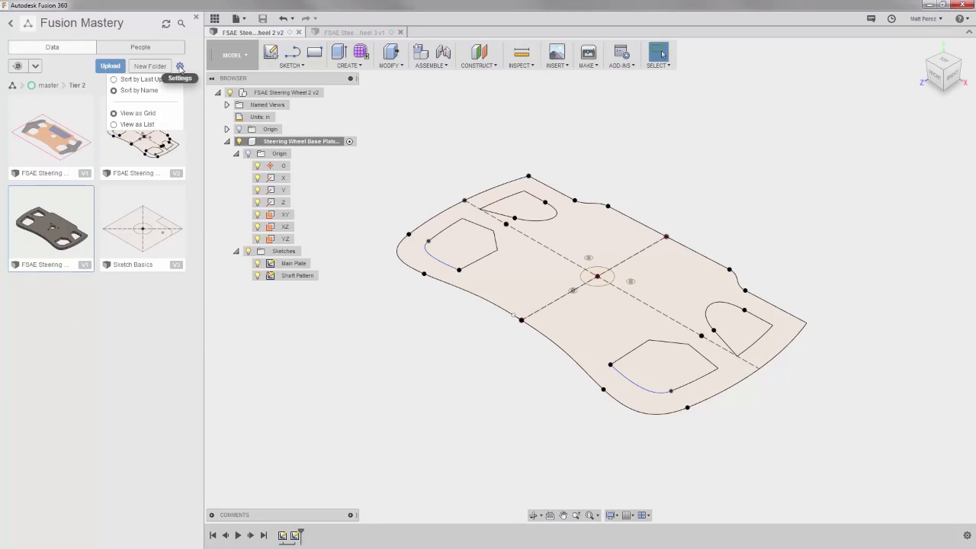
left_click(139, 126)
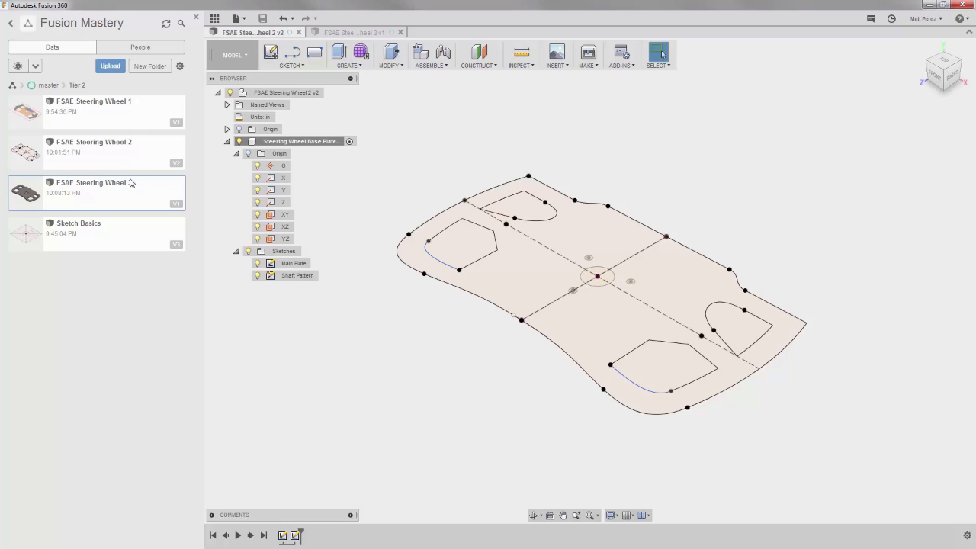
left_click(180, 67)
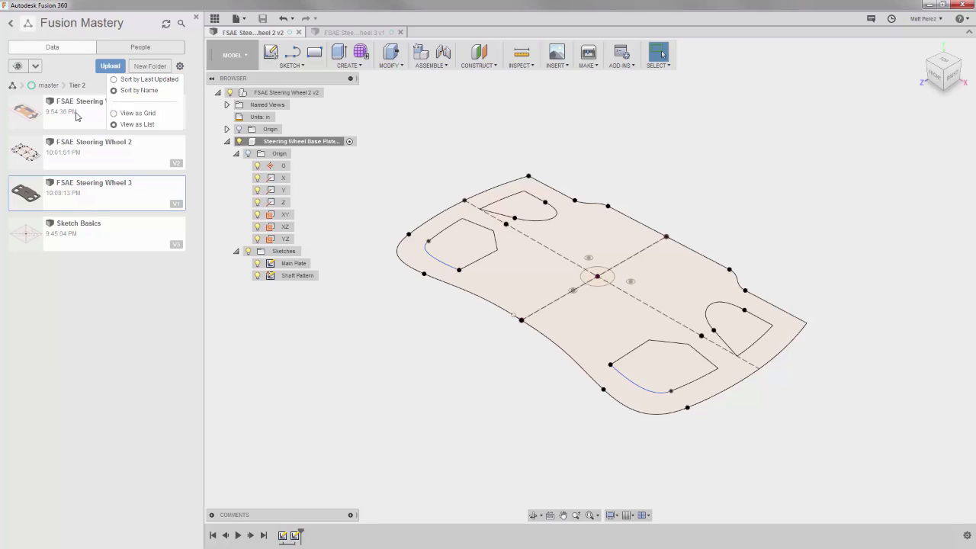
left_click(216, 19)
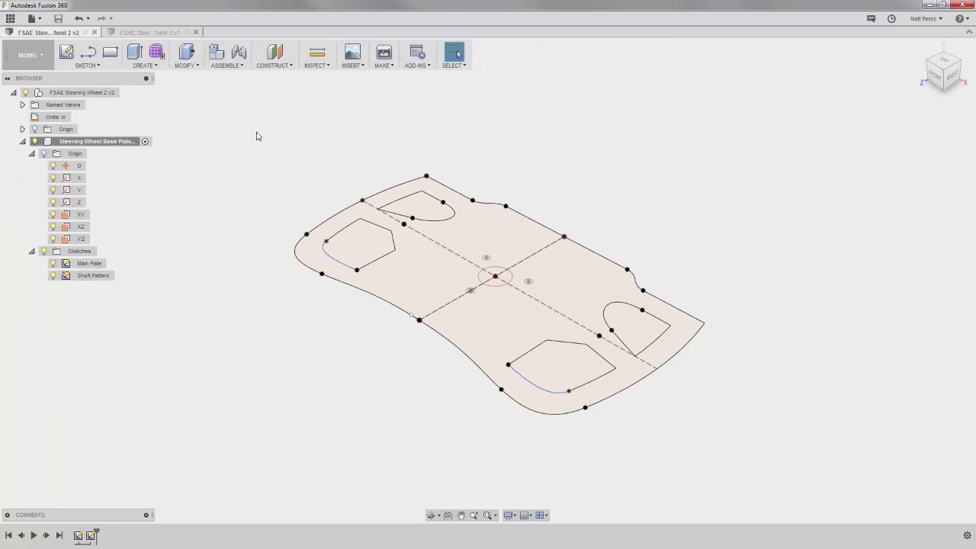